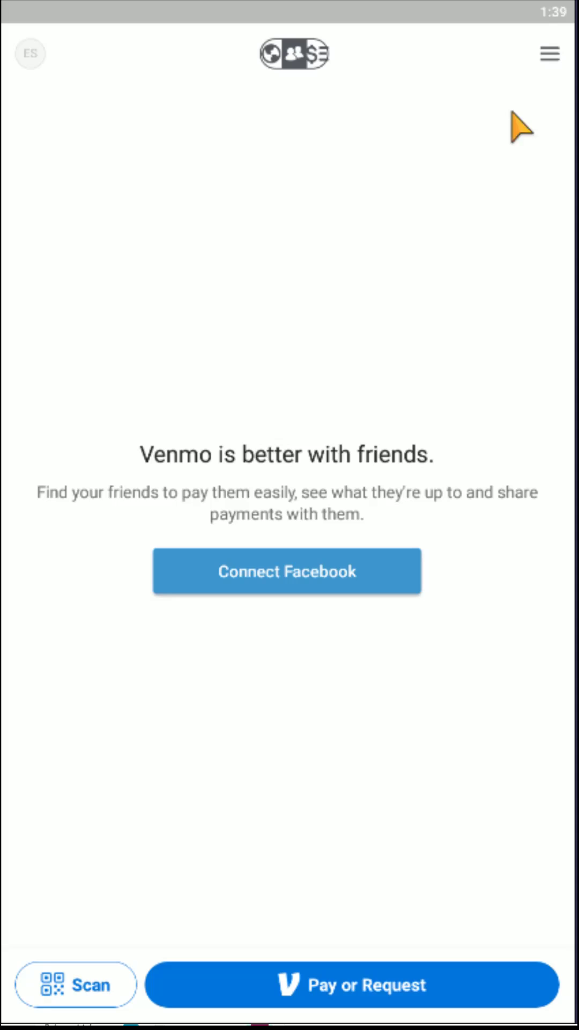
Step: Bring up Venmo's main navigation drawer from the home screen
{"action": "left_click", "coordinate": [550, 54]}
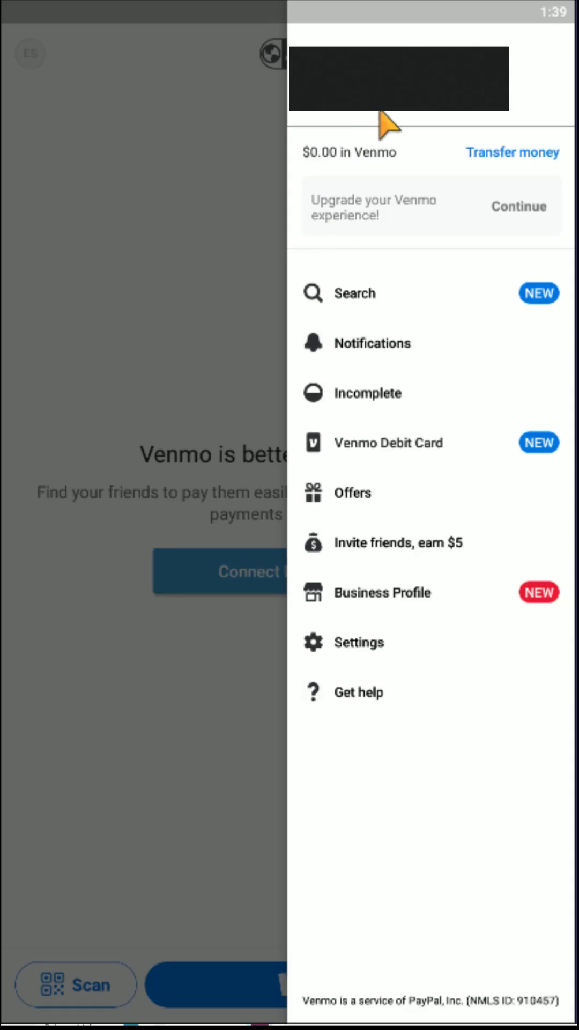
Step: Go to Settings and then to the Payment Methods page
{"action": "left_click", "coordinate": [375, 664]}
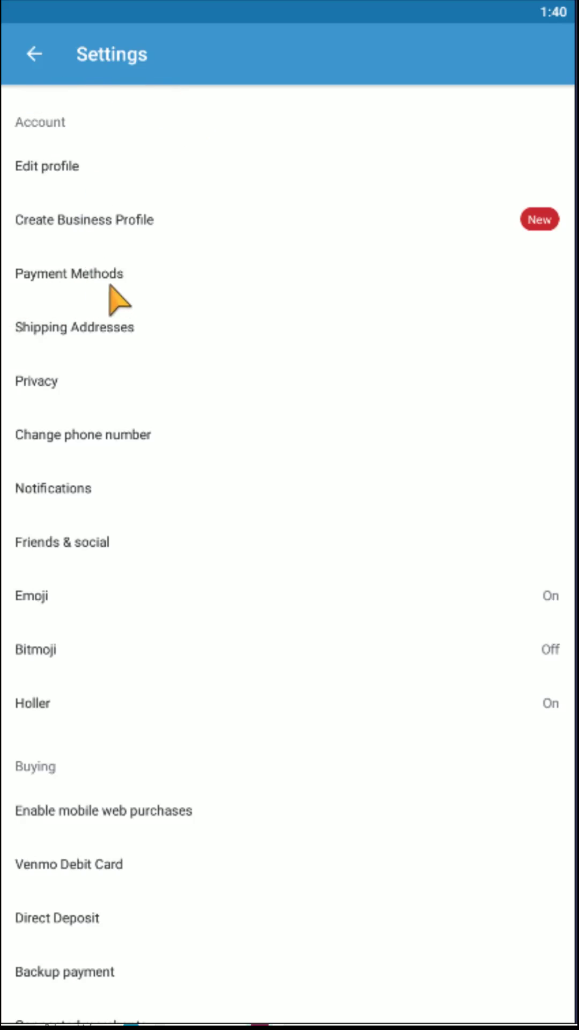
{"action": "left_click", "coordinate": [49, 288]}
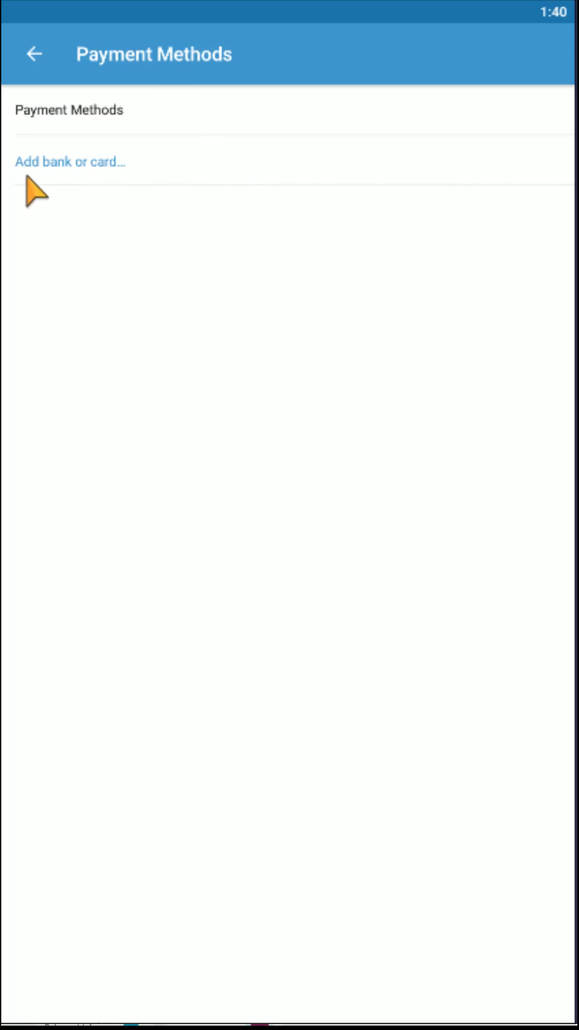
Step: Start adding a payment method and choose Bank from the Bank/Card/Amex Send sheet
{"action": "left_click", "coordinate": [64, 174]}
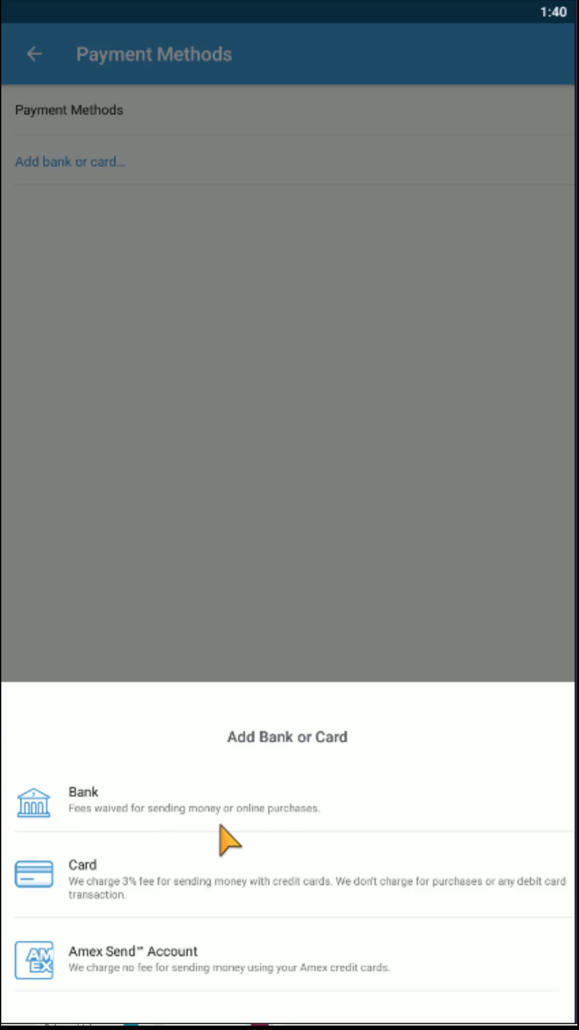
{"action": "left_click", "coordinate": [83, 805]}
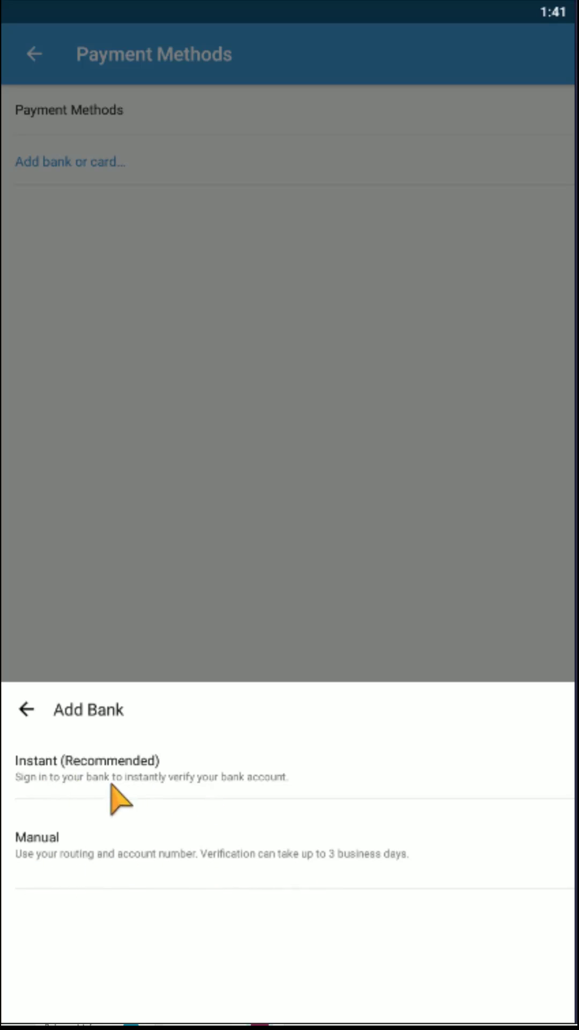
Step: Choose Instant (Recommended) verification and continue into the Plaid linking flow
{"action": "left_click", "coordinate": [79, 770]}
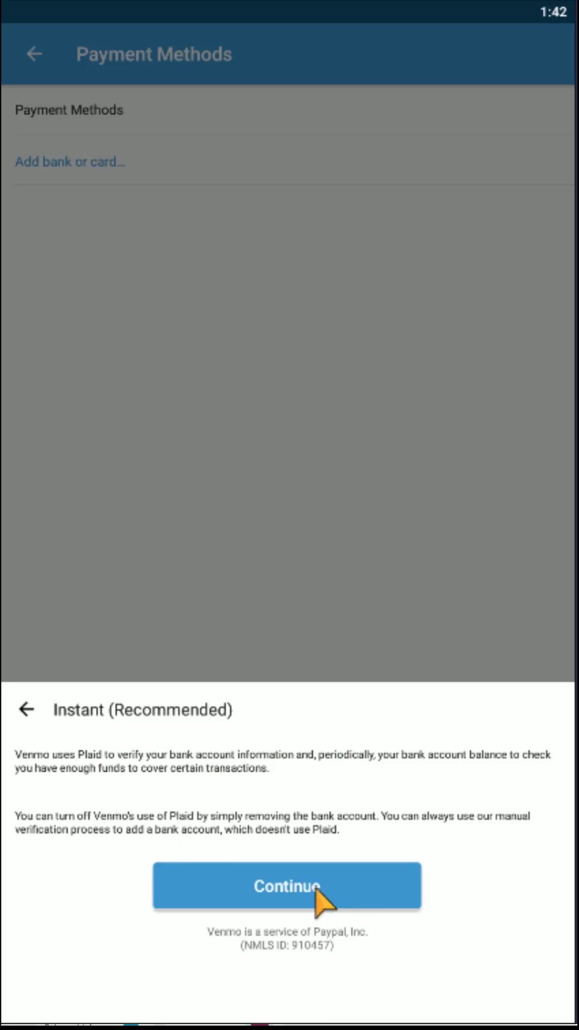
{"action": "left_click", "coordinate": [347, 903]}
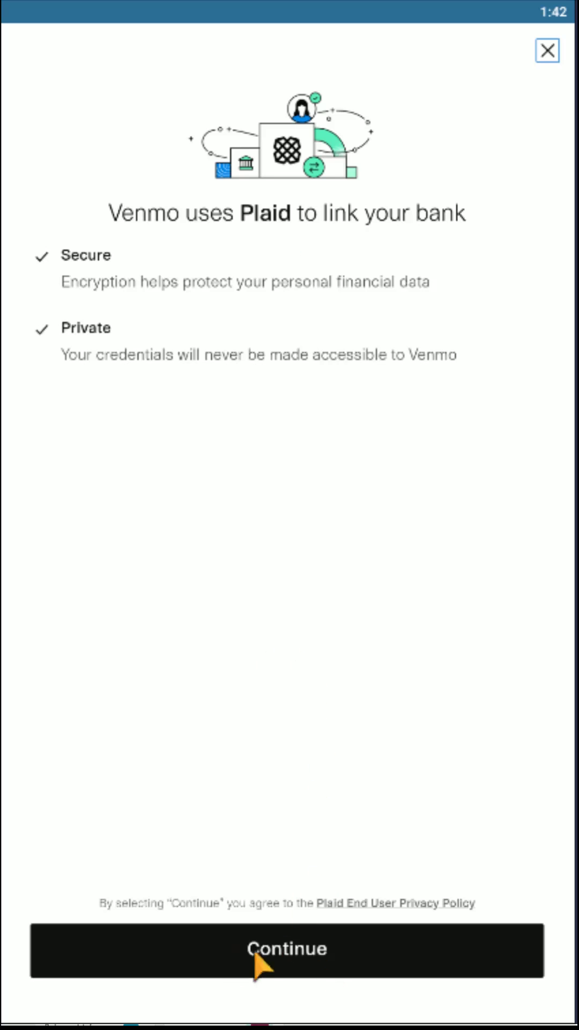
Step: Search Plaid's bank list for 'sofi' and select SoFi to reach its sign-in form
{"action": "left_click", "coordinate": [360, 962]}
{"action": "scroll", "coordinate": [260, 241], "scroll_direction": "down", "scroll_amount": 1}
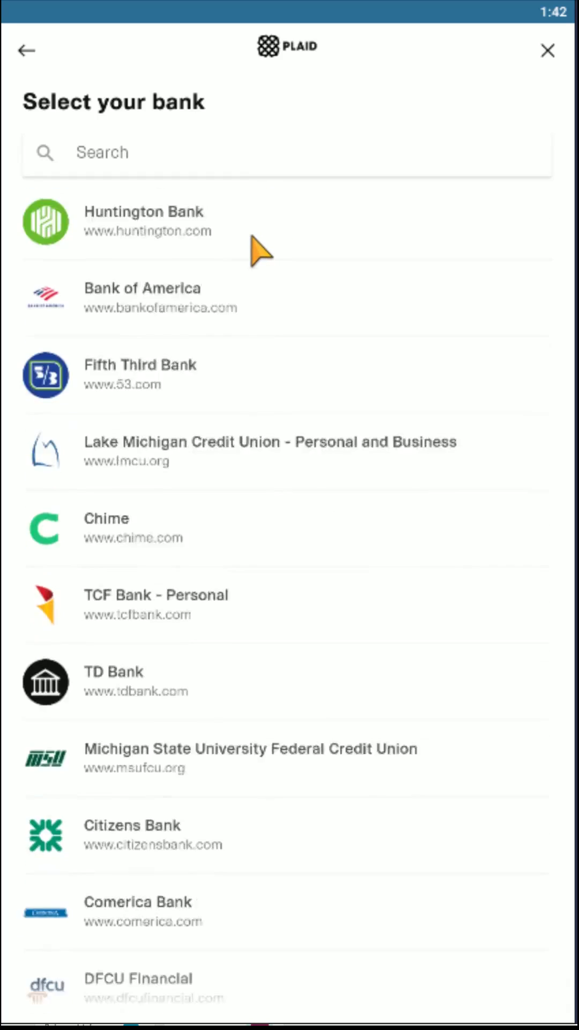
{"action": "scroll", "coordinate": [257, 245], "scroll_direction": "down", "scroll_amount": 5}
{"action": "scroll", "coordinate": [251, 238], "scroll_direction": "down", "scroll_amount": 1}
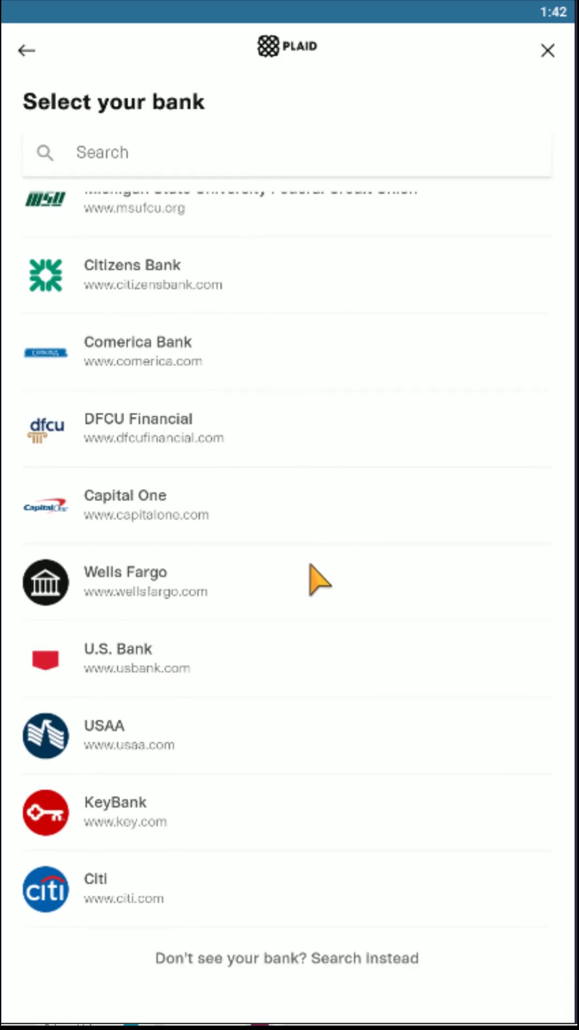
{"action": "scroll", "coordinate": [282, 725], "scroll_direction": "up", "scroll_amount": 4}
{"action": "scroll", "coordinate": [278, 627], "scroll_direction": "up", "scroll_amount": 3}
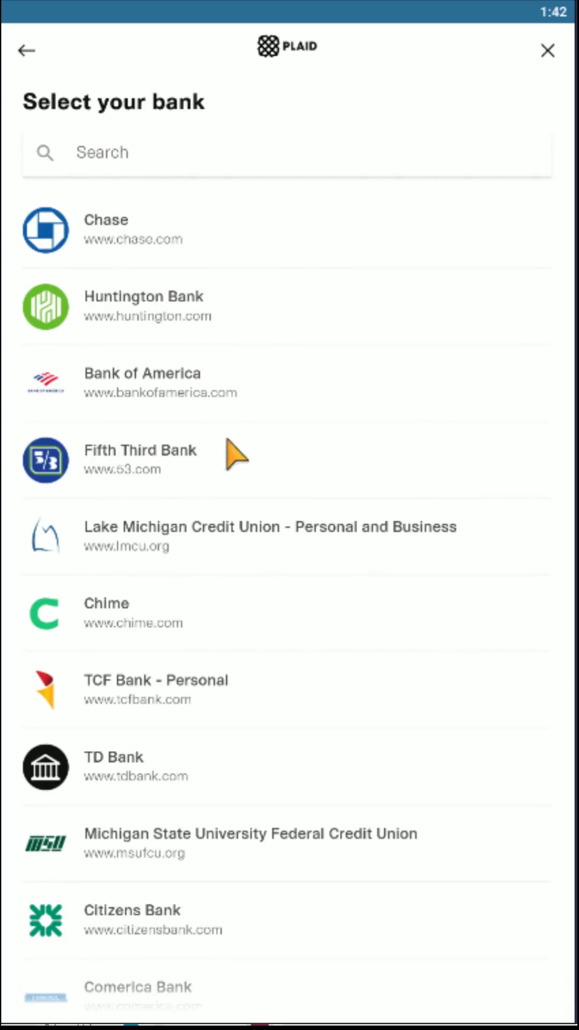
{"action": "left_click", "coordinate": [131, 167]}
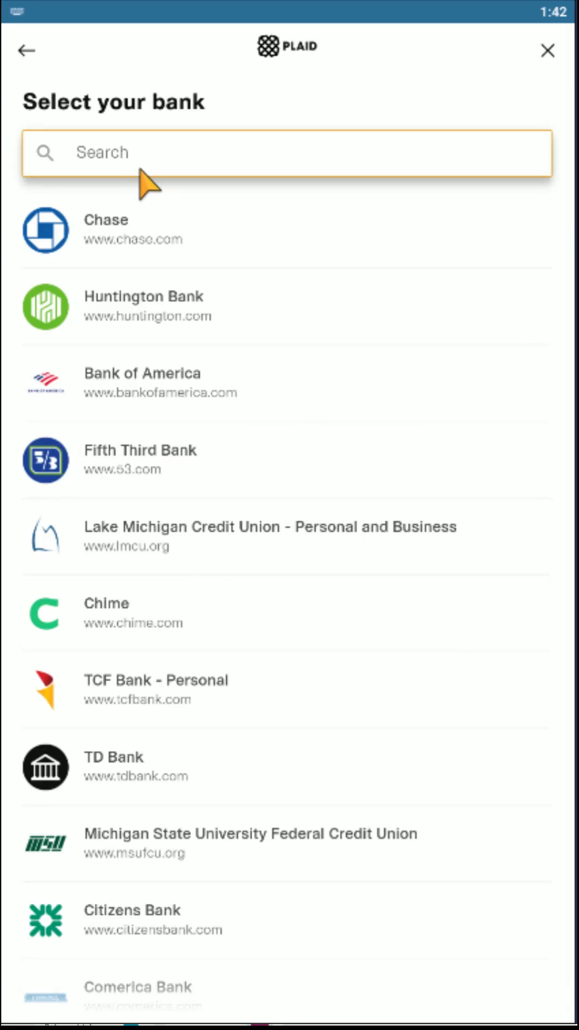
{"action": "type", "text": "sofi"}
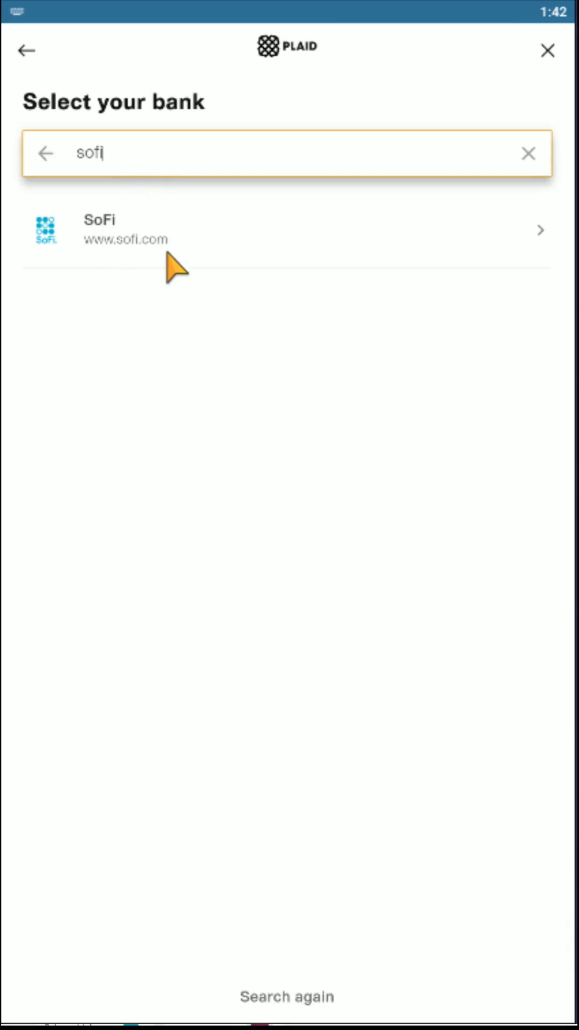
{"action": "left_click", "coordinate": [138, 234]}
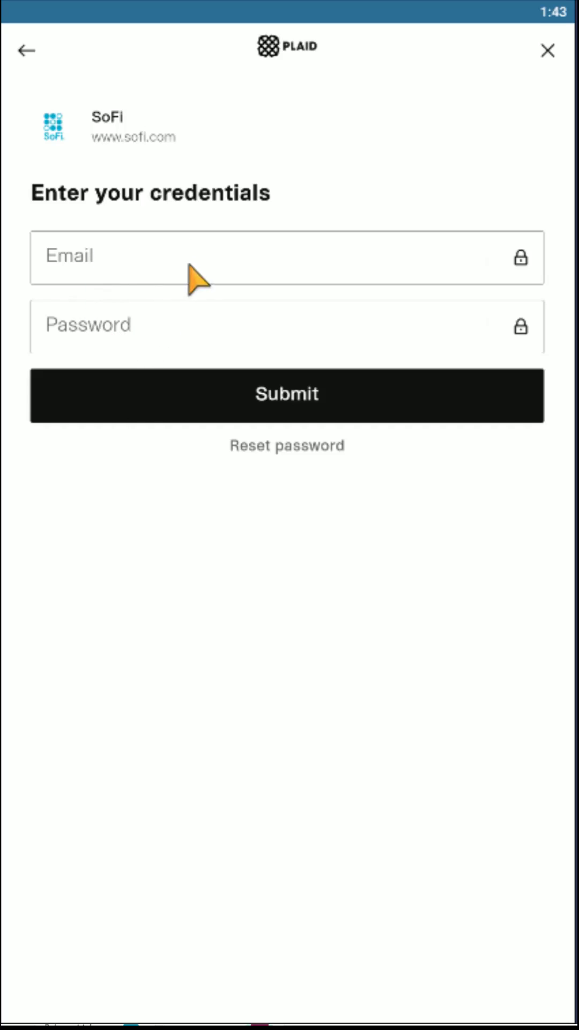
Step: Submit the SoFi credentials and answer the two-factor verification code
{"action": "left_click", "coordinate": [319, 405]}
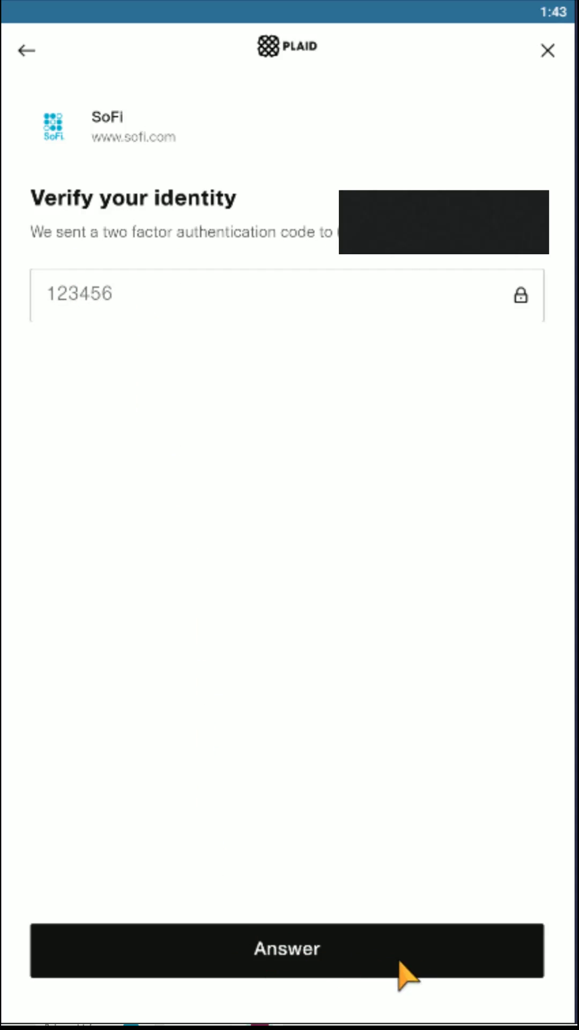
{"action": "left_click", "coordinate": [77, 317]}
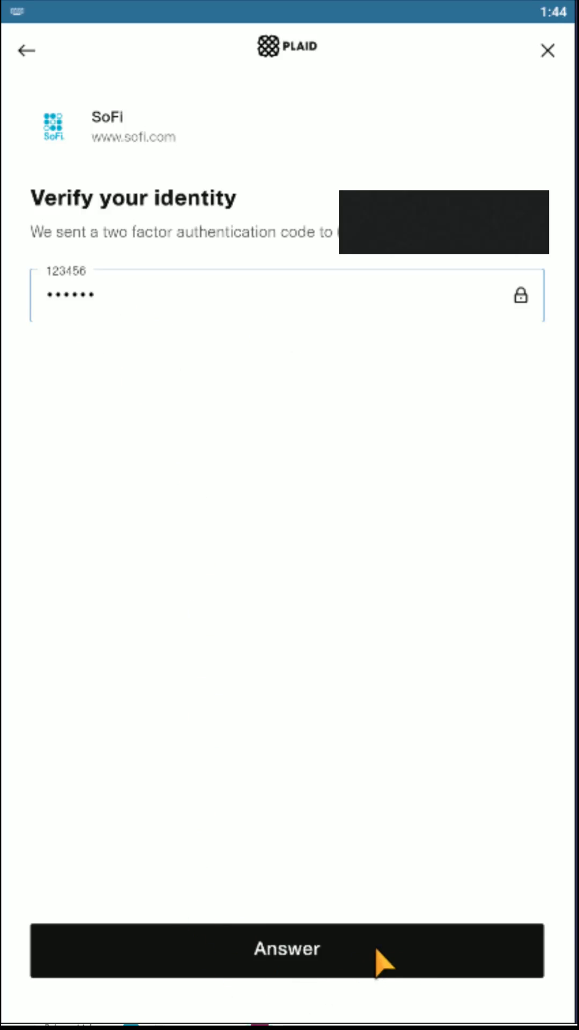
{"action": "left_click", "coordinate": [379, 966]}
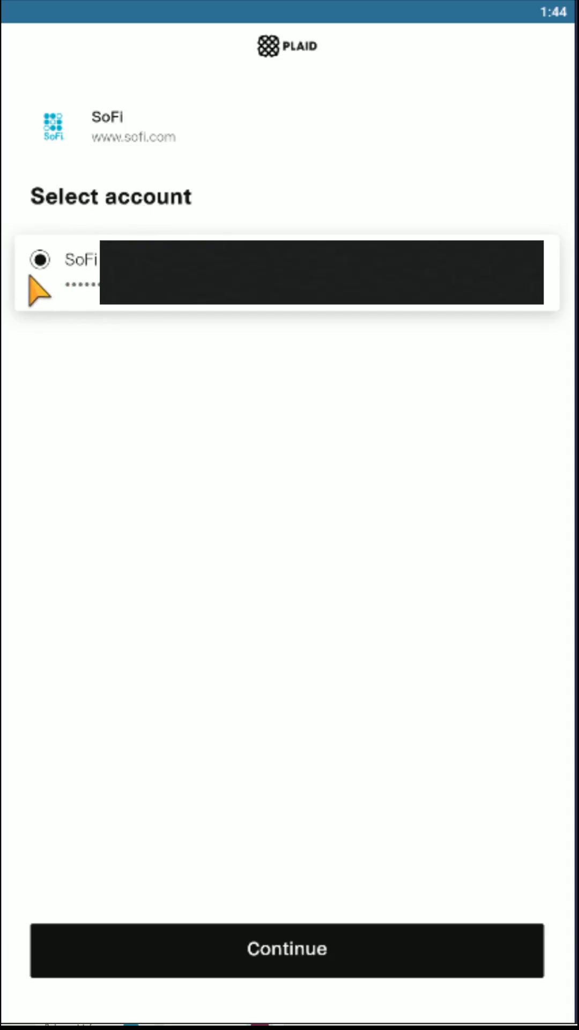
Step: Confirm the selected SoFi account so it links and return to Payment Methods
{"action": "left_click", "coordinate": [357, 966]}
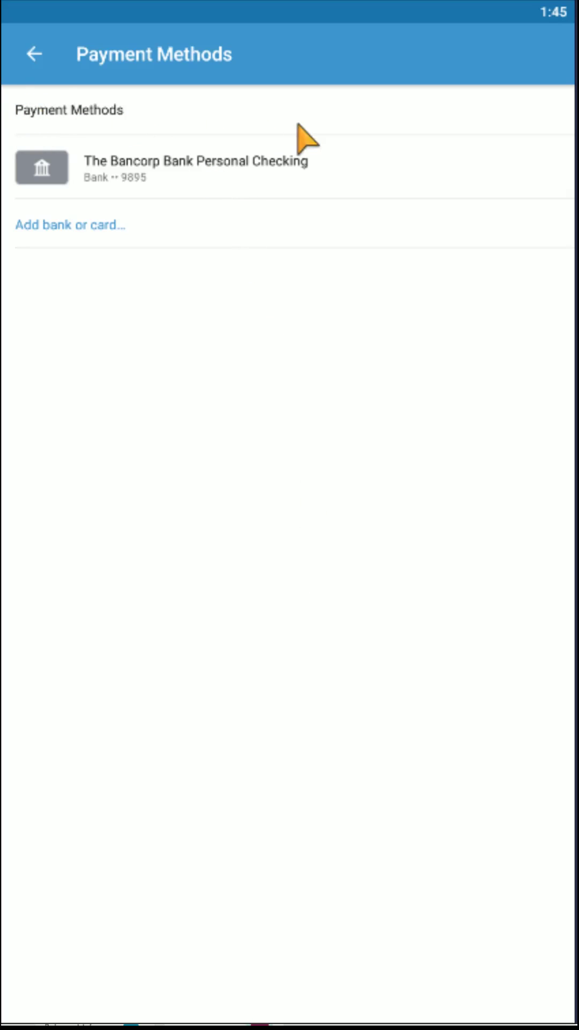